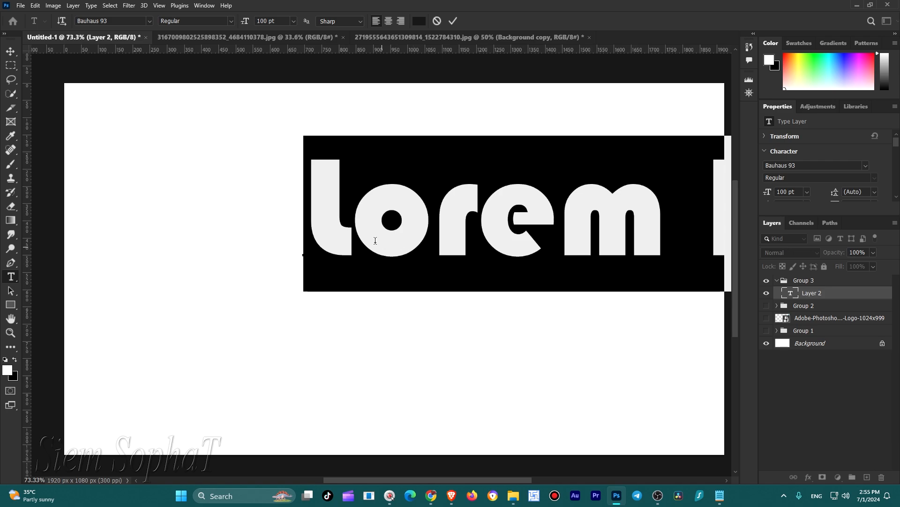
Replace the placeholder text with a capital D and enlarge it to about 216 pt
text(d)
drag(341, 206, 398, 221)
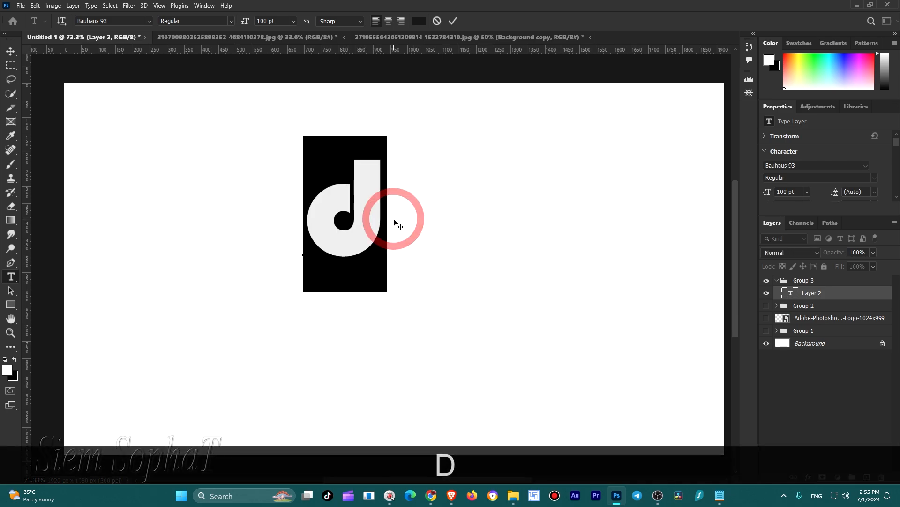
text(D)
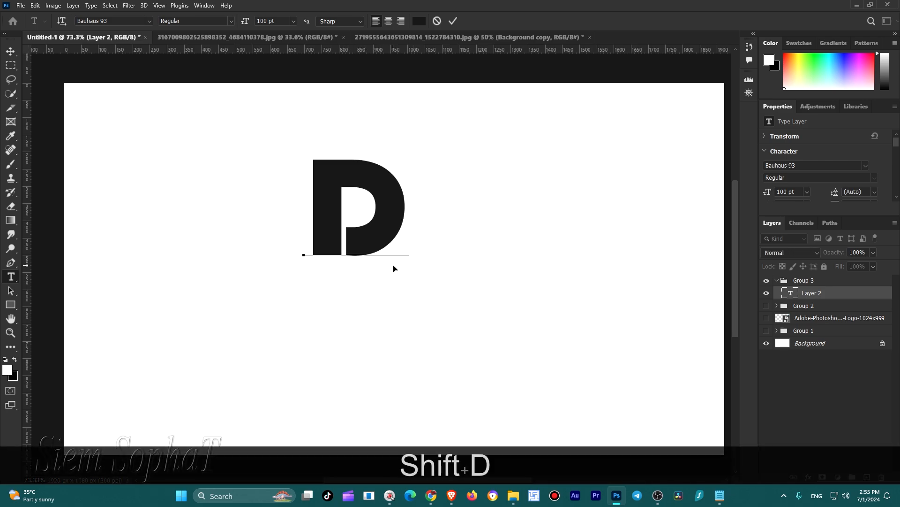
drag(409, 292, 630, 464)
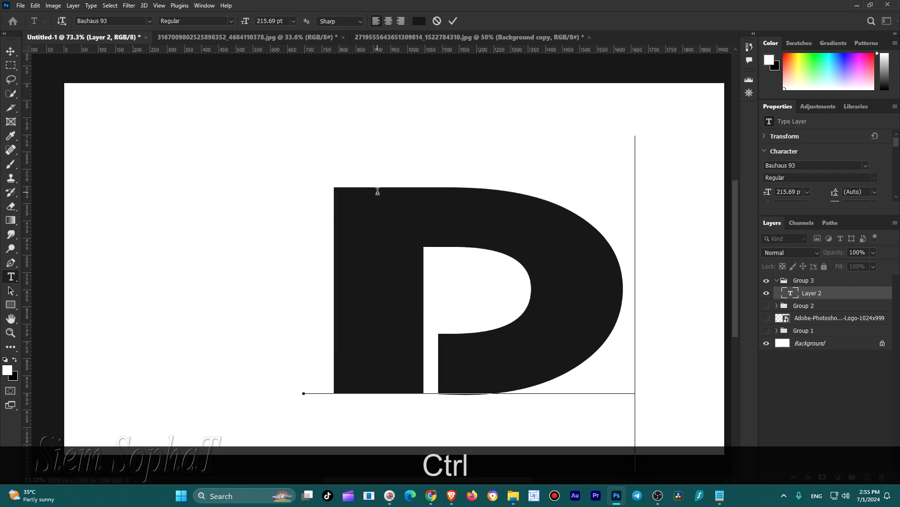
Scale the letter D up to about 290 pt, stretching it taller, commit the text and shift it slightly left on the canvas
alt+scroll(377, 191, down, 2)
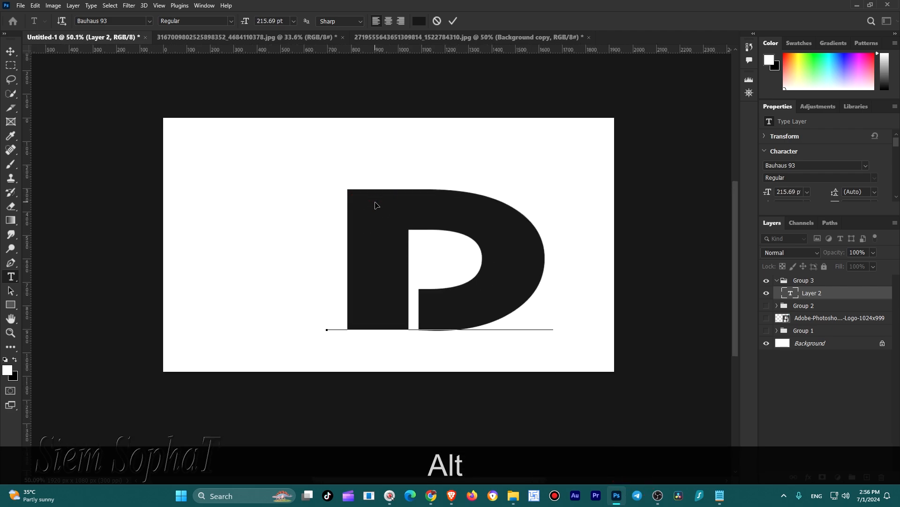
key(ctrl+t)
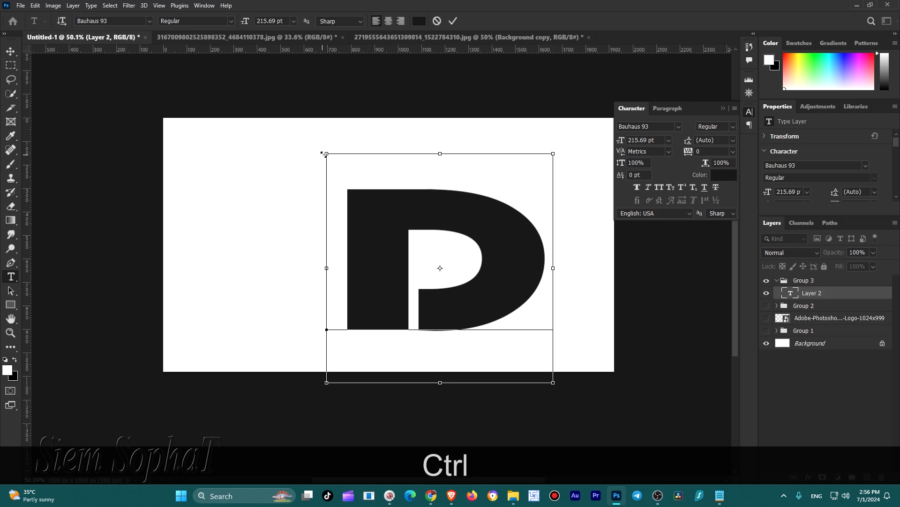
drag(324, 151, 343, 98)
drag(346, 384, 339, 405)
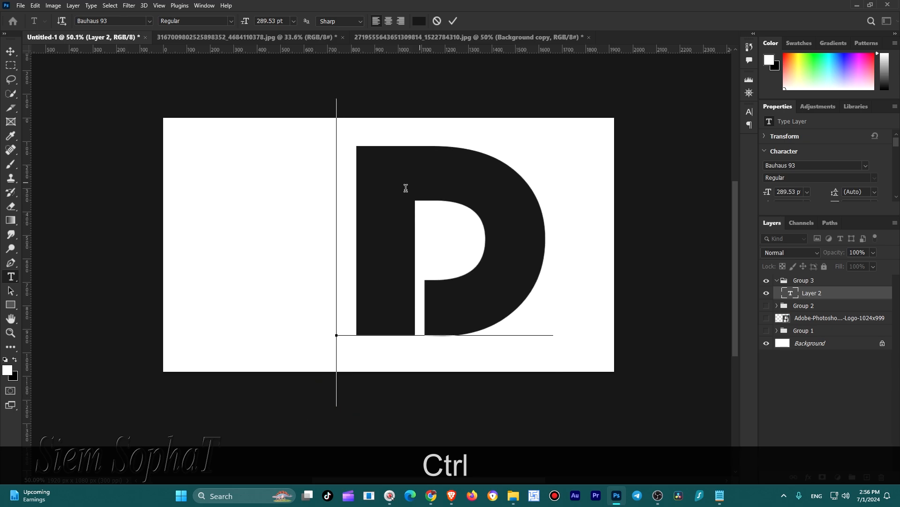
key(ctrl+Return)
drag(412, 198, 378, 204)
key(v)
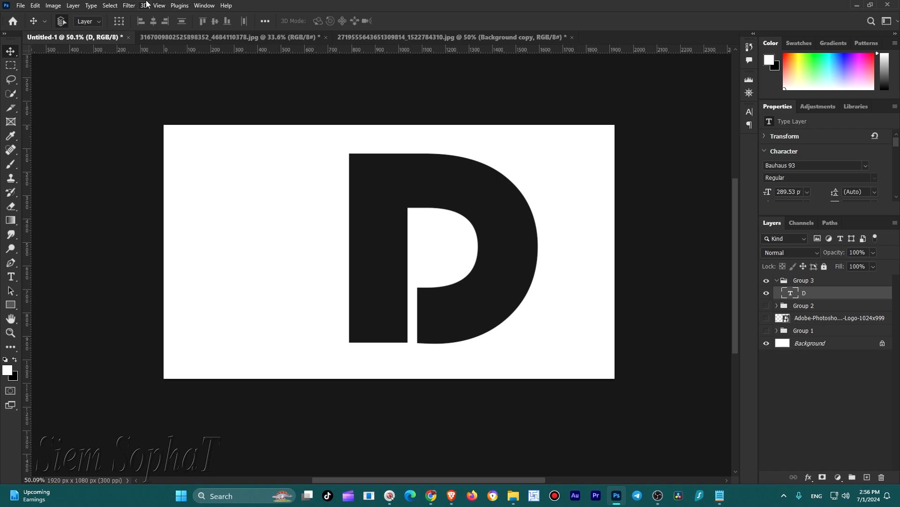
Convert the D type layer to a shape
click(129, 5)
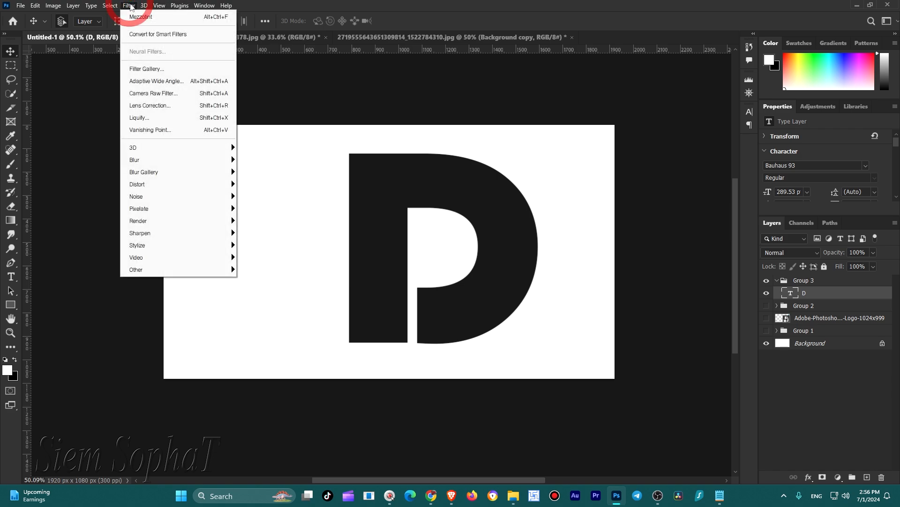
mouse_move(110, 7)
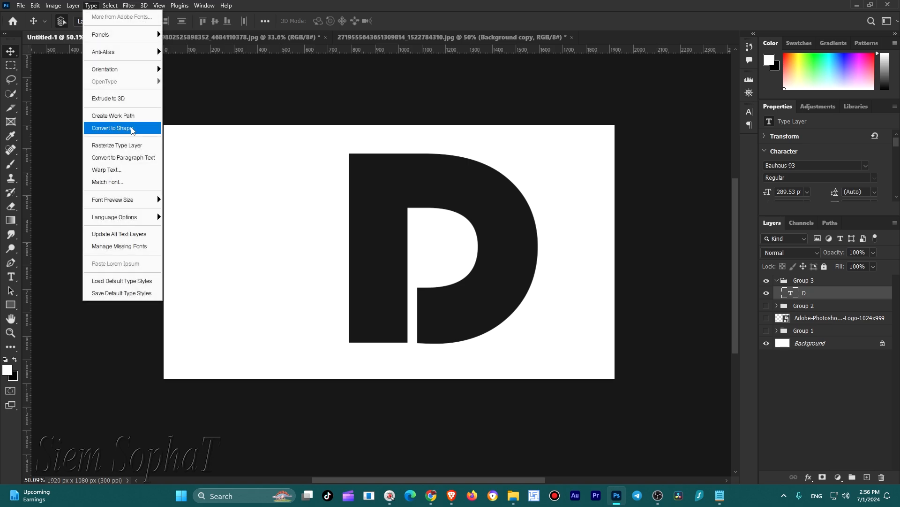
click(119, 129)
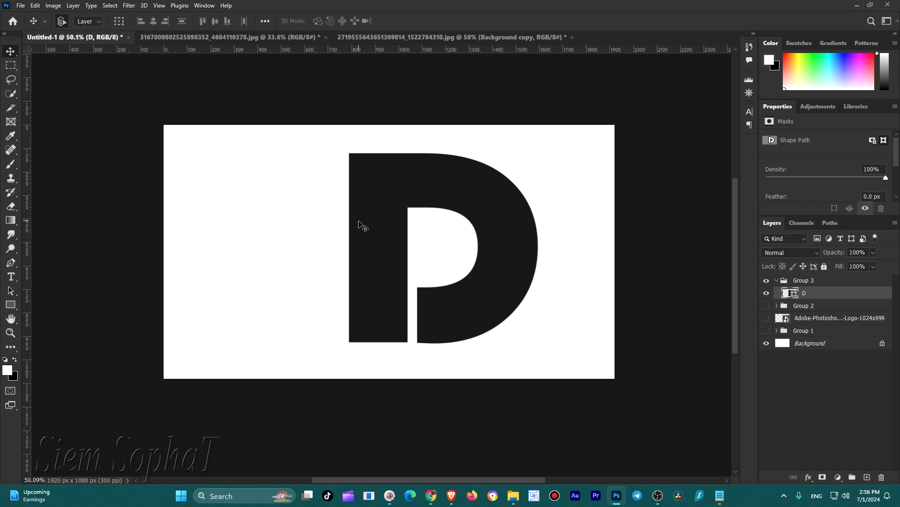
Try to move the left edge of the D shape outwards, and undo both the move and the shape conversion
key(ctrl)
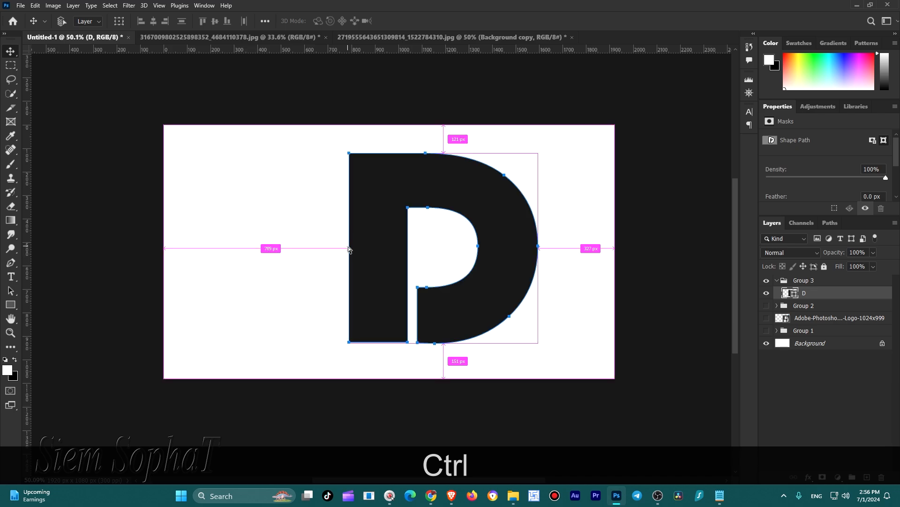
drag(349, 246, 317, 249)
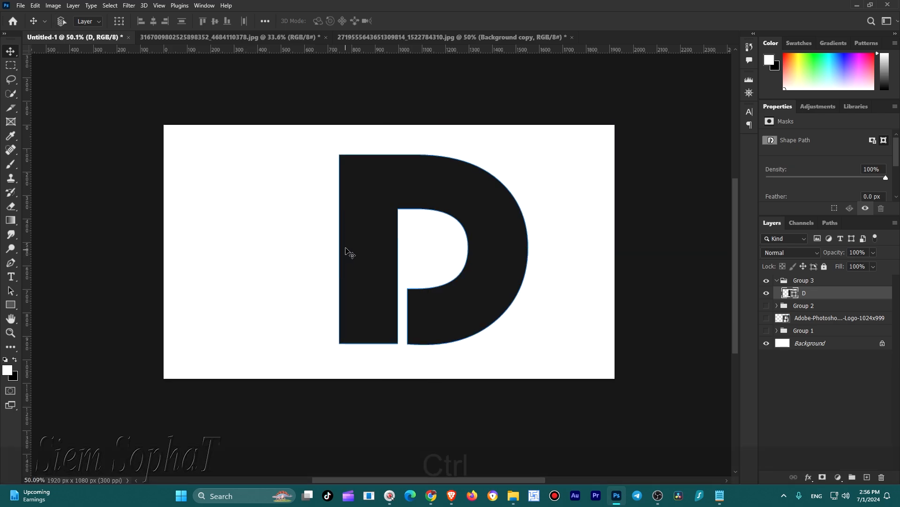
key(ctrl+z)
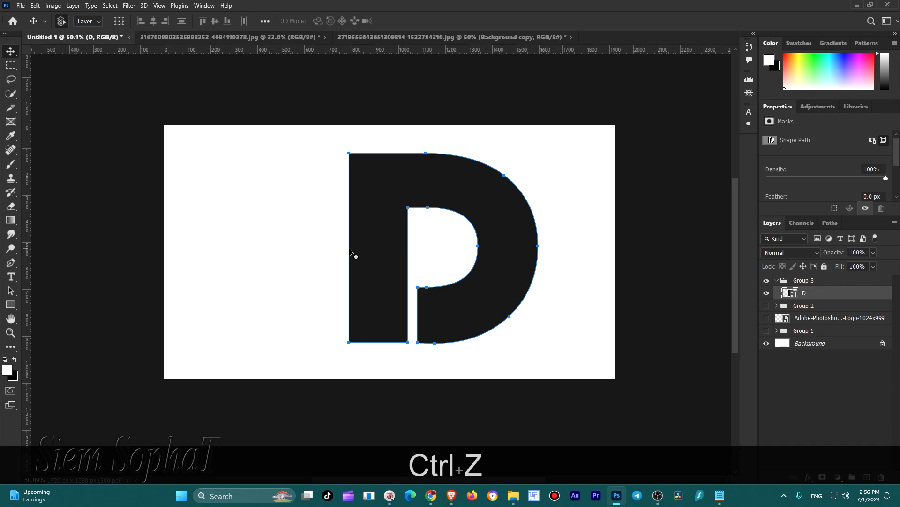
ctrl+click(348, 249)
key(ctrl+z)
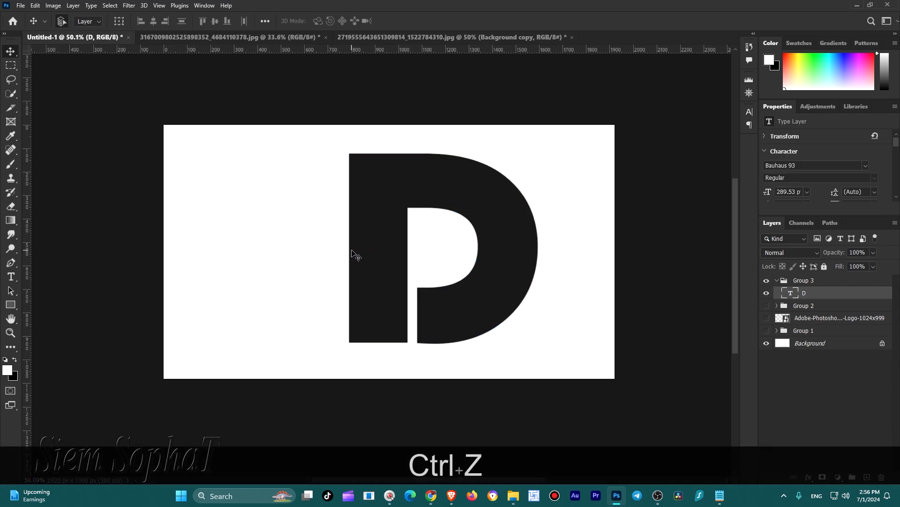
ctrl+click(354, 247)
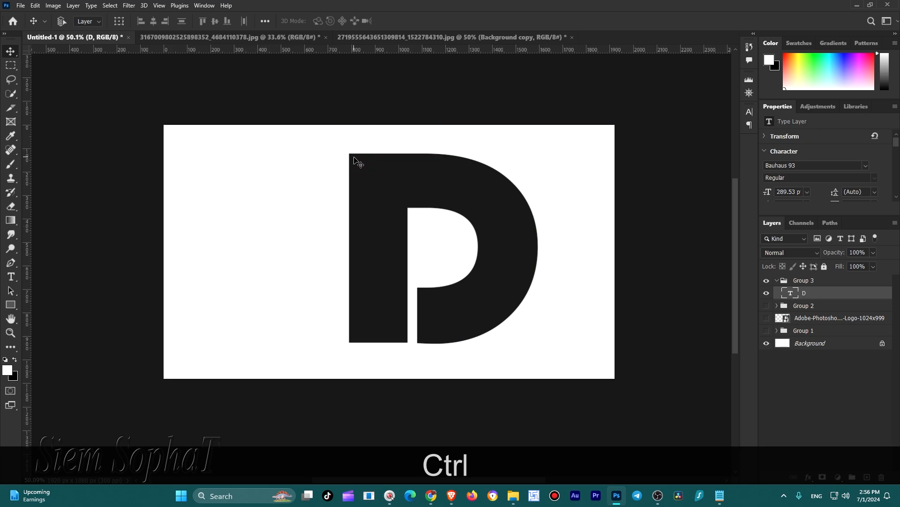
ctrl+click(347, 340)
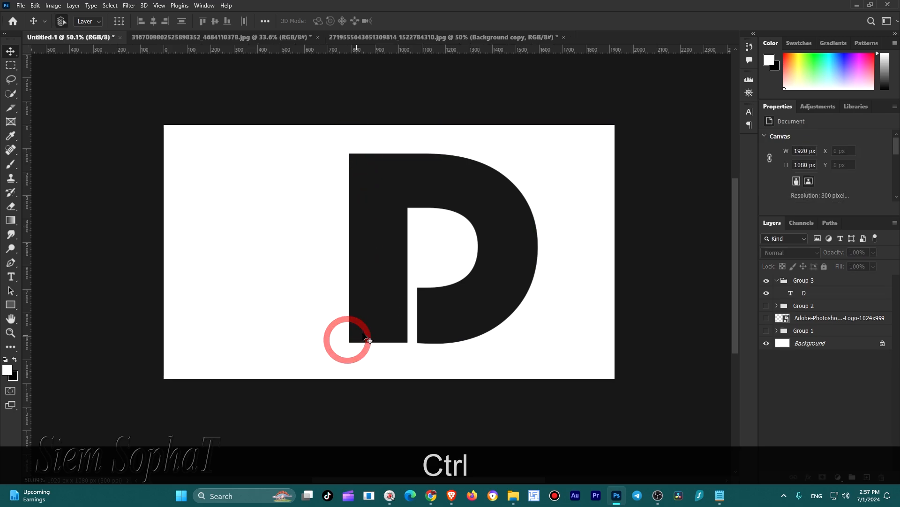
click(428, 188)
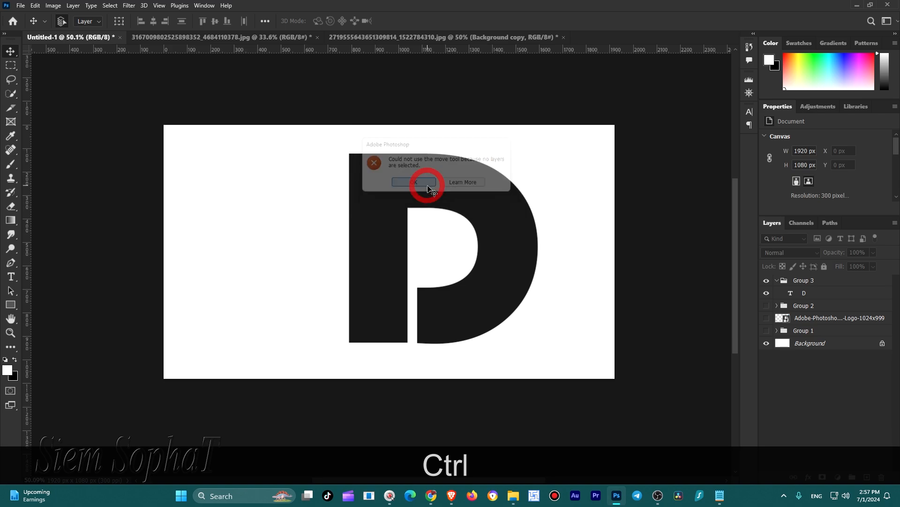
click(797, 293)
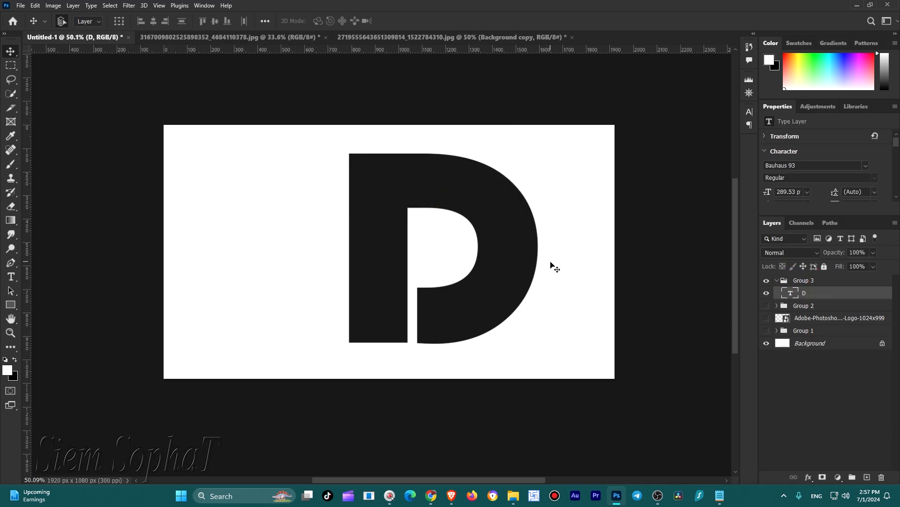
Convert the letter D type layer into an editable shape layer
key(ctrl)
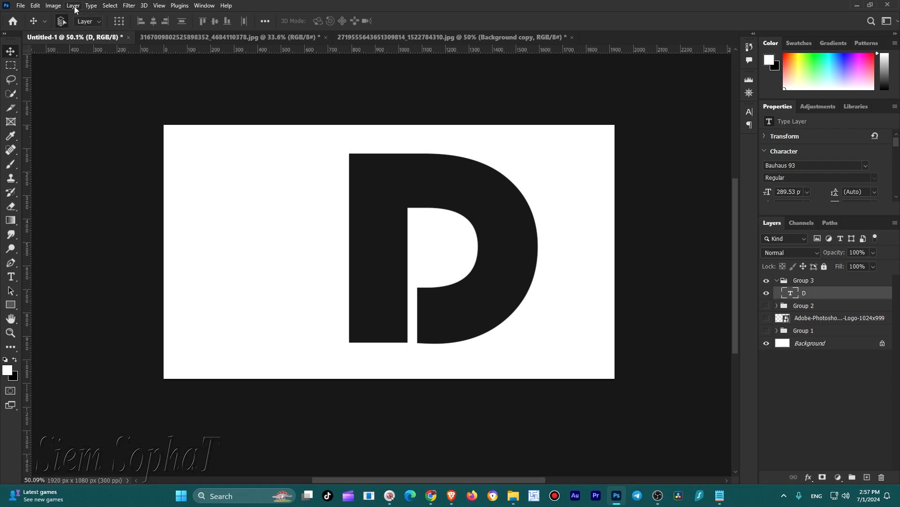
click(109, 5)
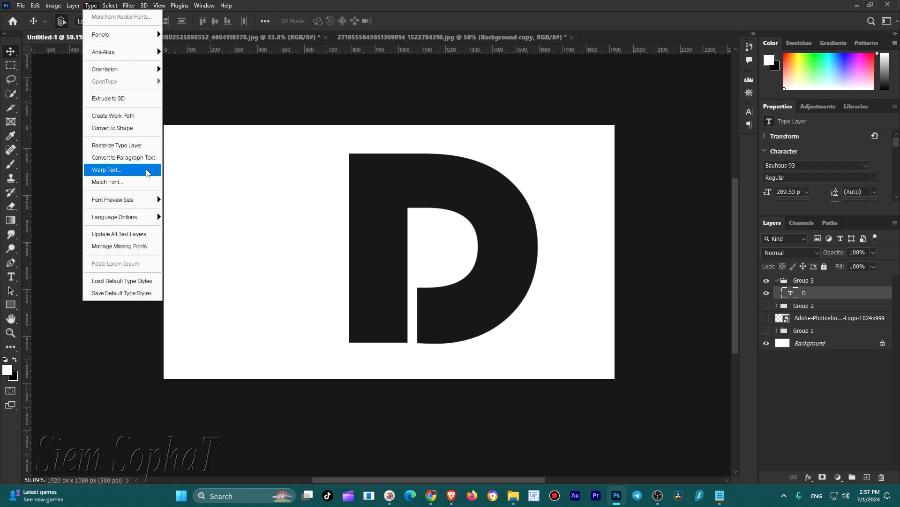
click(133, 127)
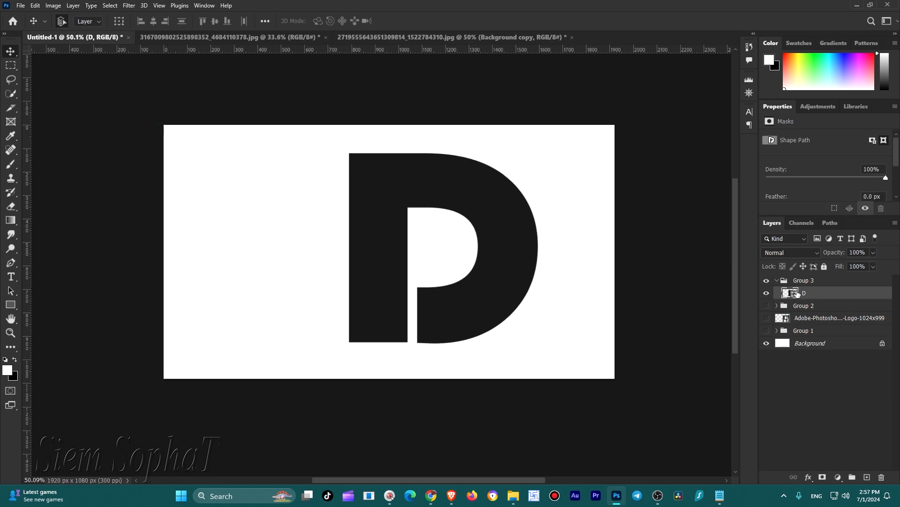
Try to select the left edge of the D shape on the canvas, and clear the resulting pixel selection
key(ctrl)
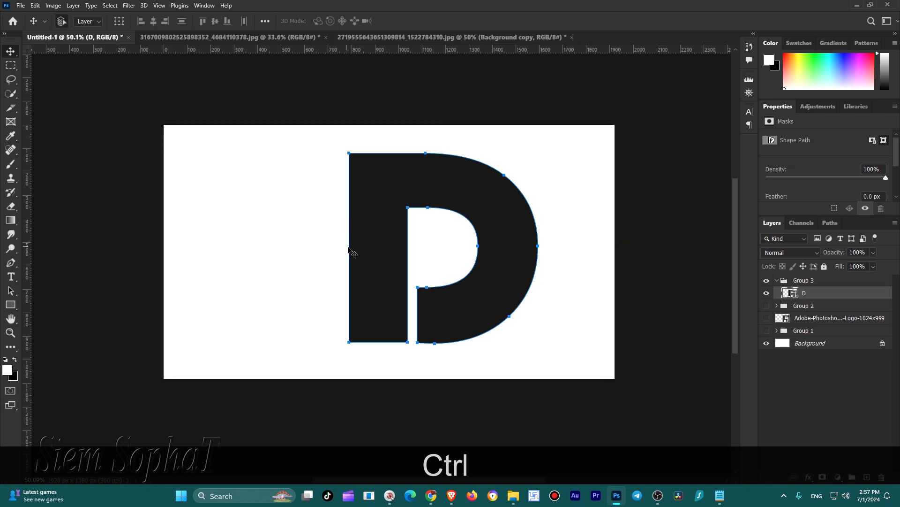
ctrl+click(326, 252)
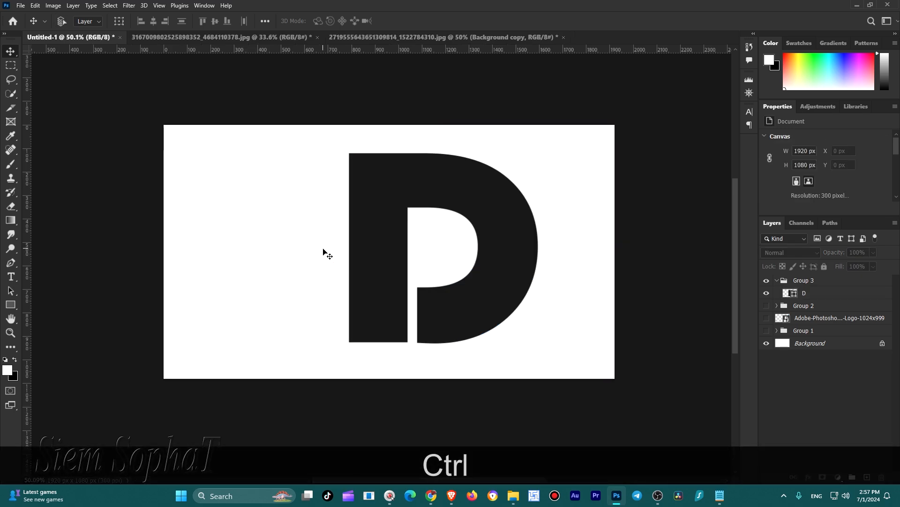
click(369, 245)
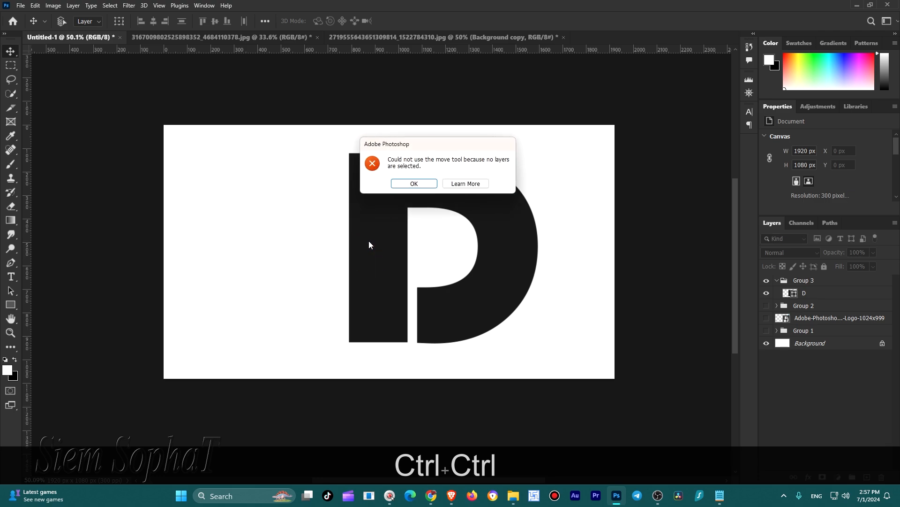
click(354, 221)
click(806, 297)
click(414, 183)
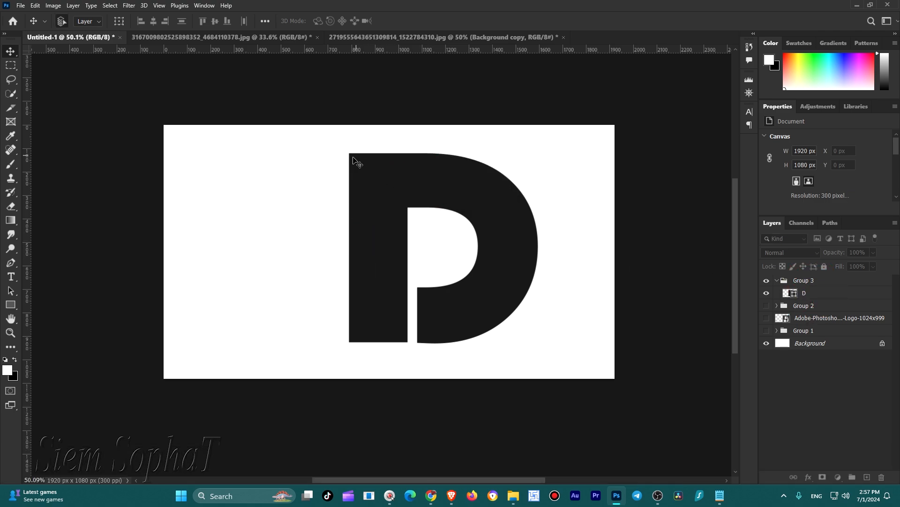
ctrl+click(369, 216)
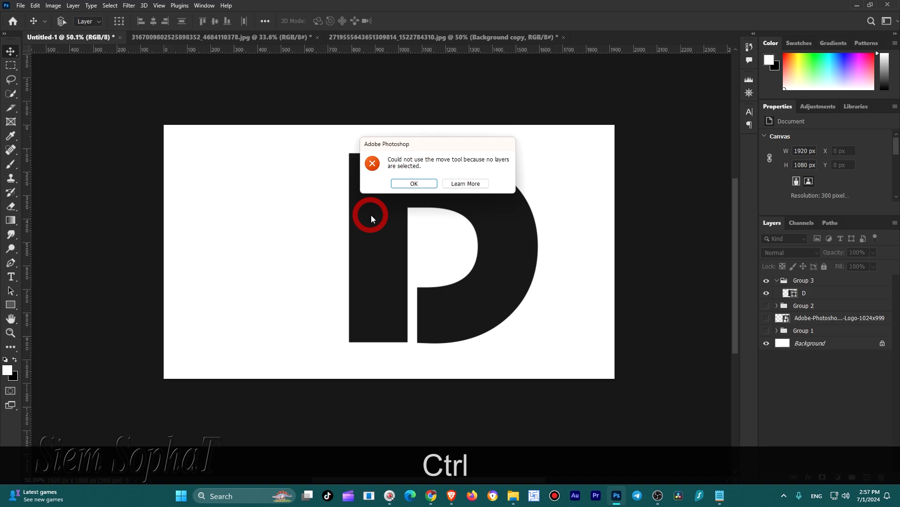
click(431, 186)
ctrl+click(383, 260)
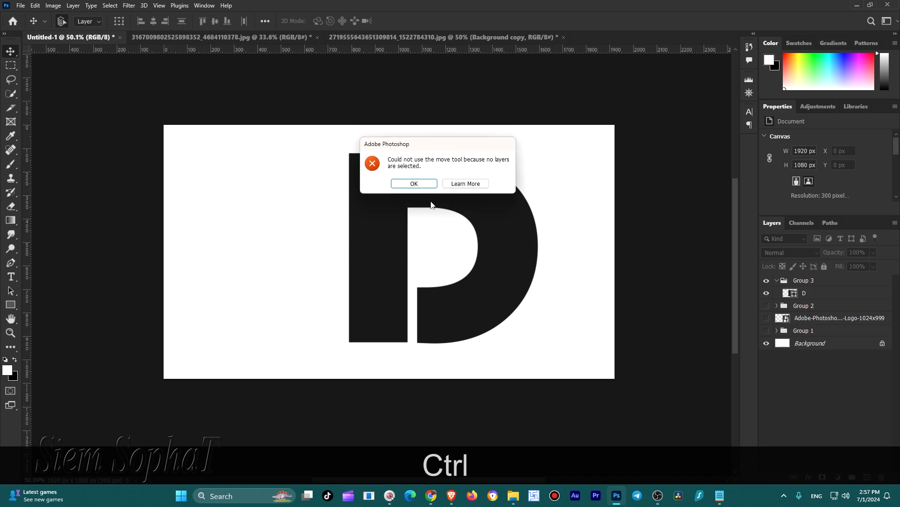
click(415, 184)
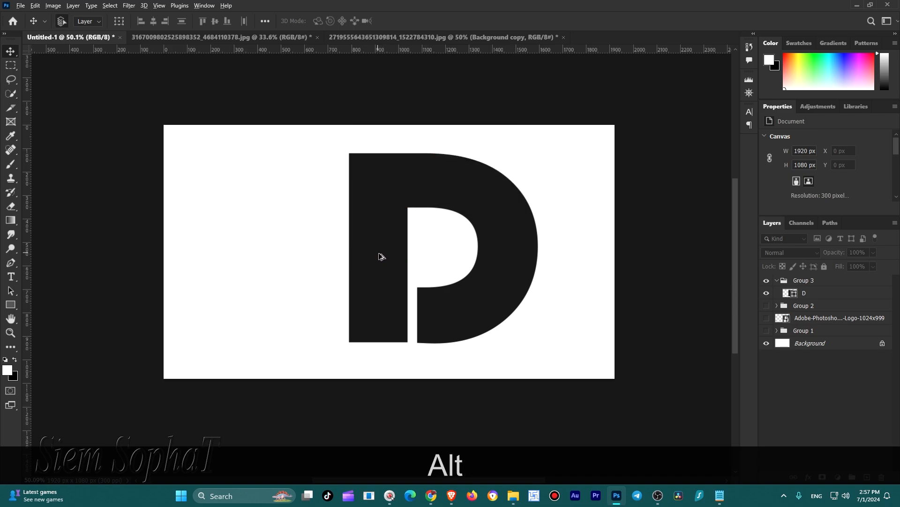
alt+click(381, 255)
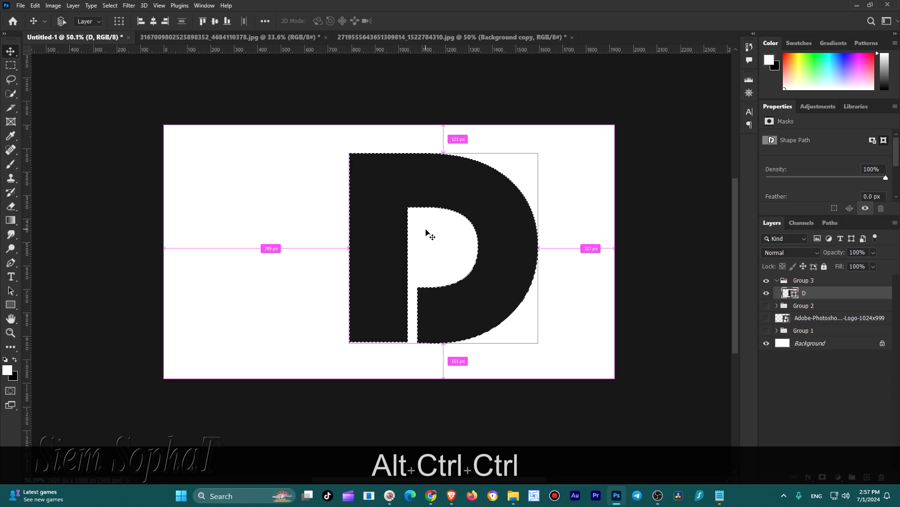
key(ctrl+d)
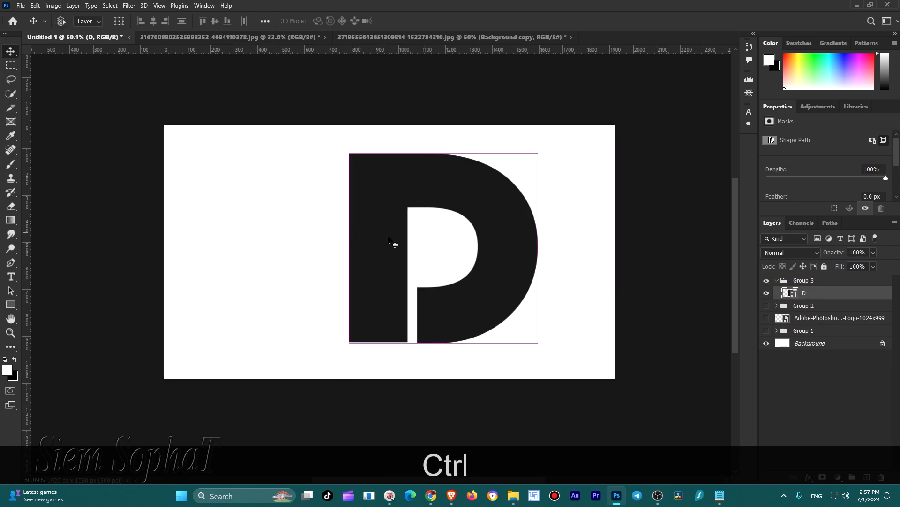
Select the D shape's left-side anchor points and stretch its stem leftwards to about 240 px from the canvas's left edge
click(838, 293)
click(801, 281)
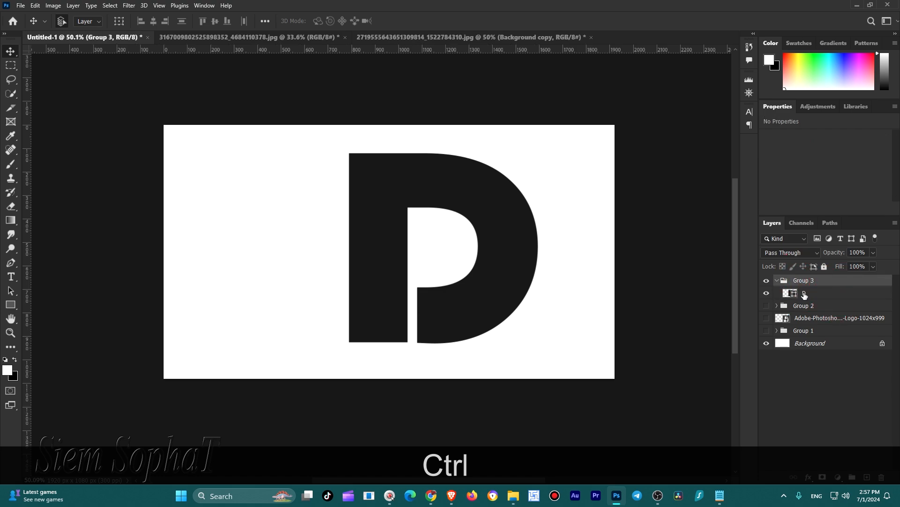
click(803, 293)
ctrl+click(373, 234)
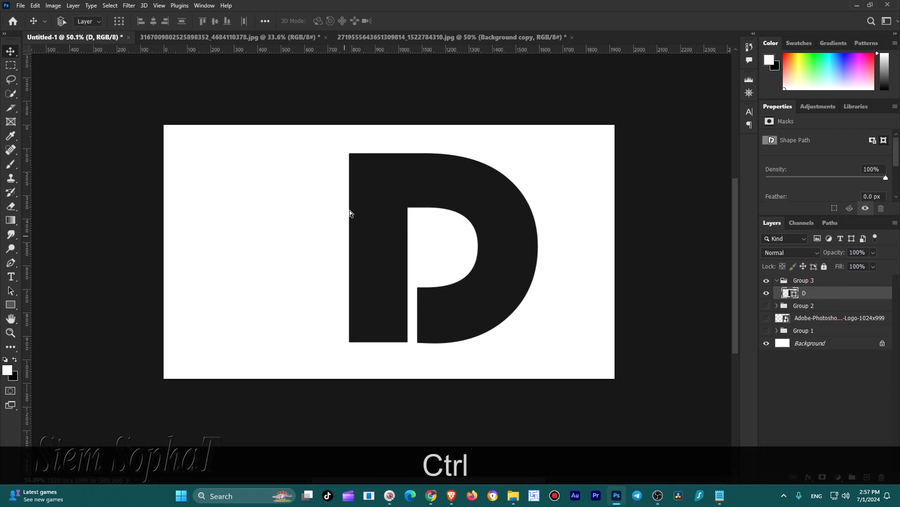
ctrl+click(349, 154)
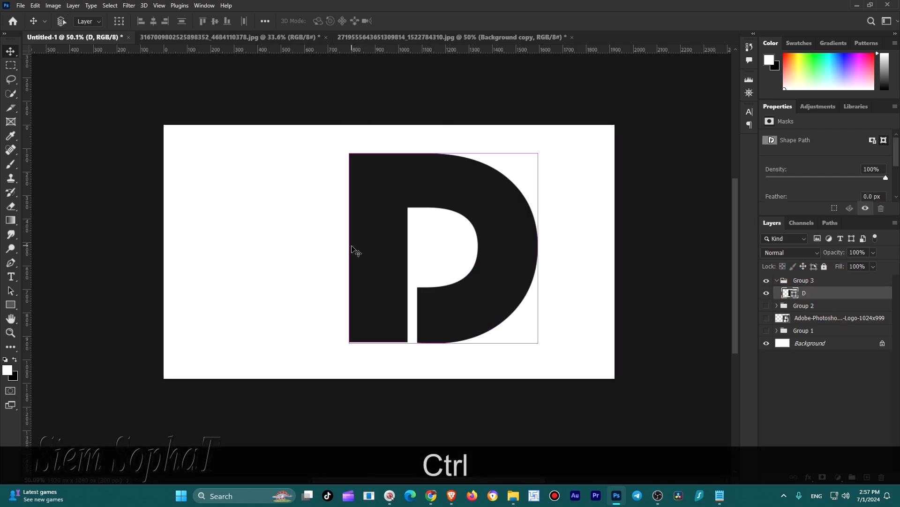
ctrl+click(350, 155)
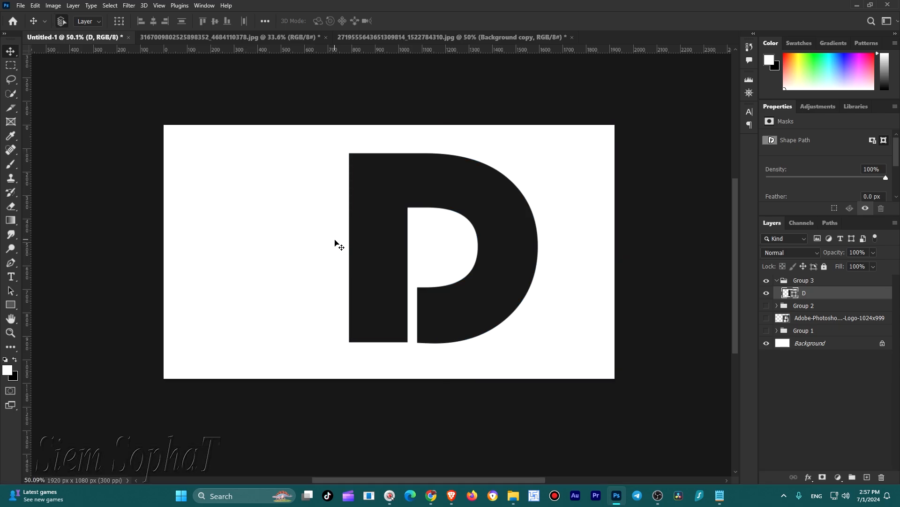
ctrl+click(348, 154)
drag(351, 242, 220, 242)
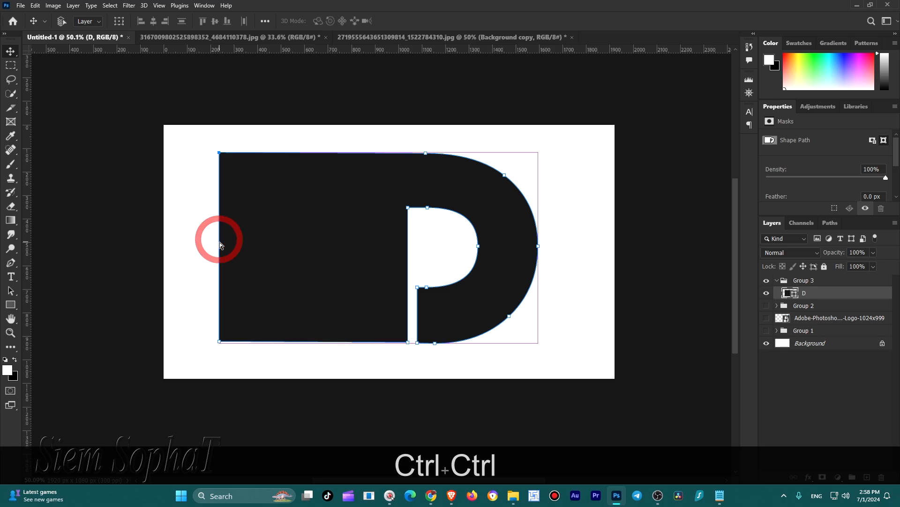
Move only the D shape's lower-left anchor point inwards to about 720 px from the canvas's left edge, slanting the stem
key(ctrl)
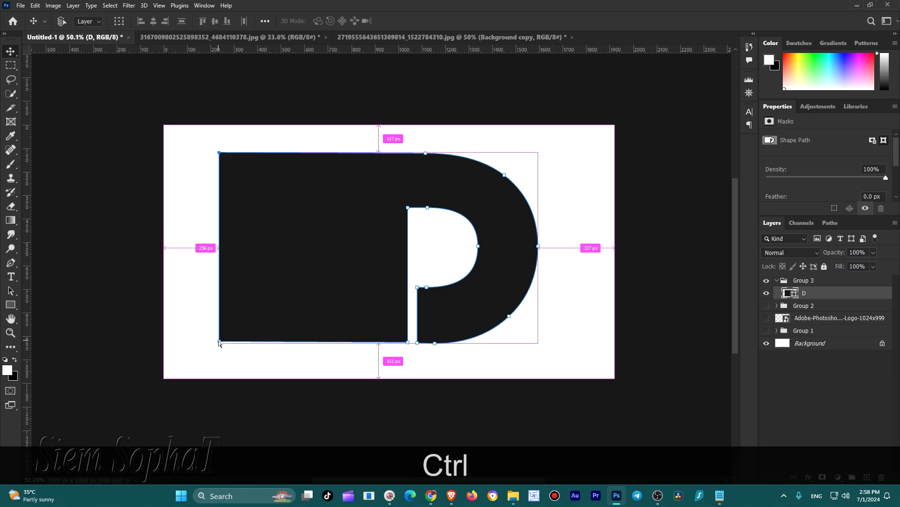
drag(219, 343, 333, 342)
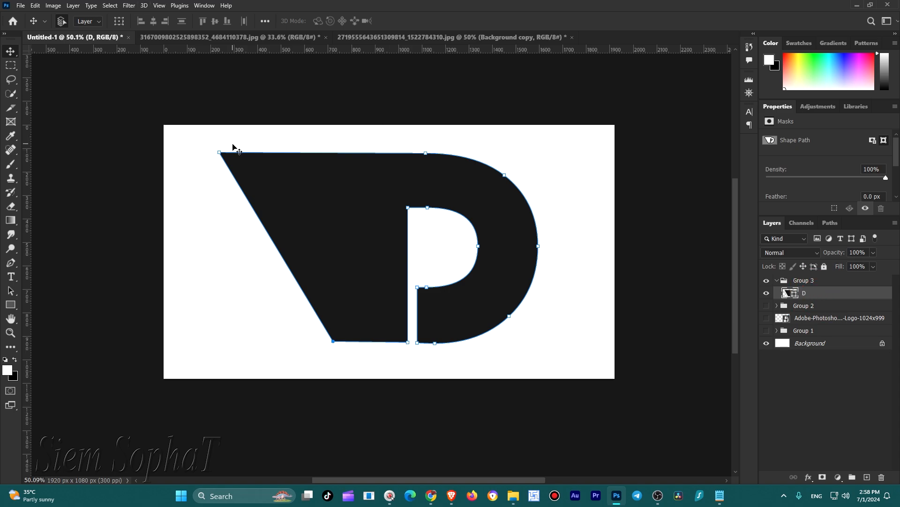
Add a layer mask to the D layer and fill it with a linear black-to-white gradient running left to right across the letter
click(822, 476)
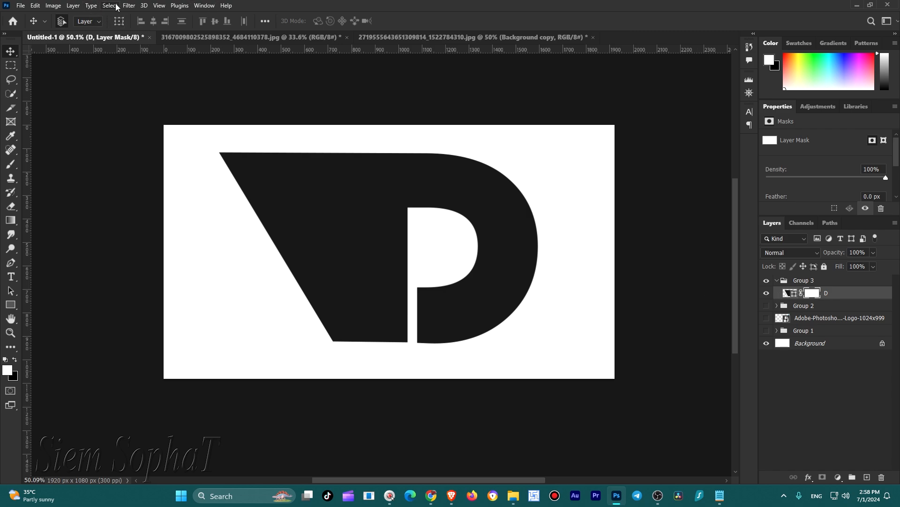
click(10, 220)
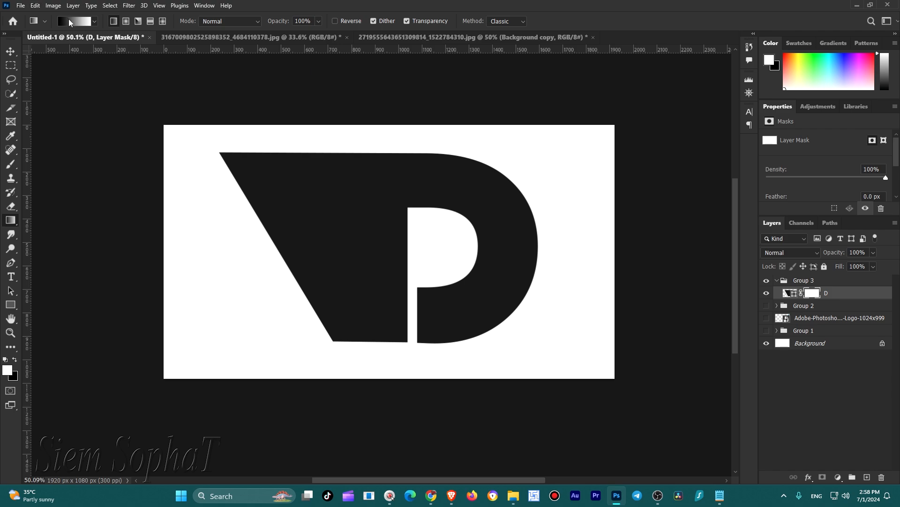
click(68, 21)
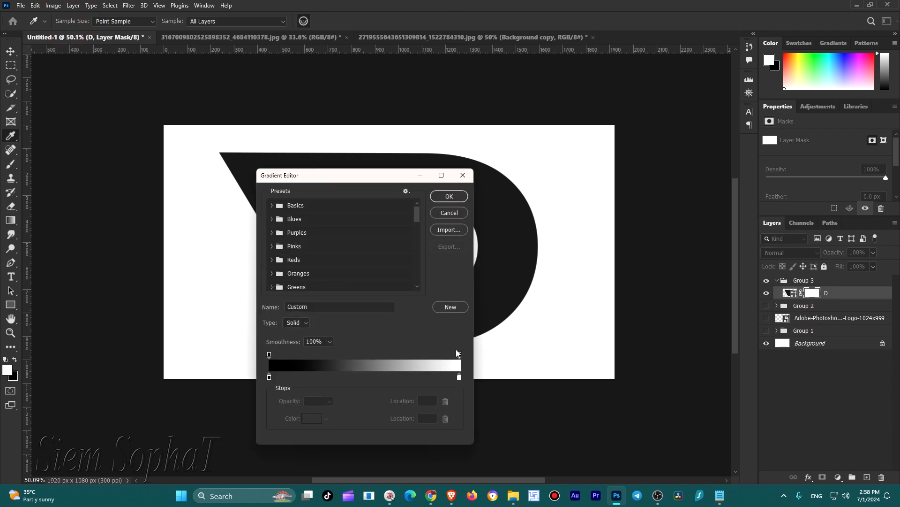
click(461, 195)
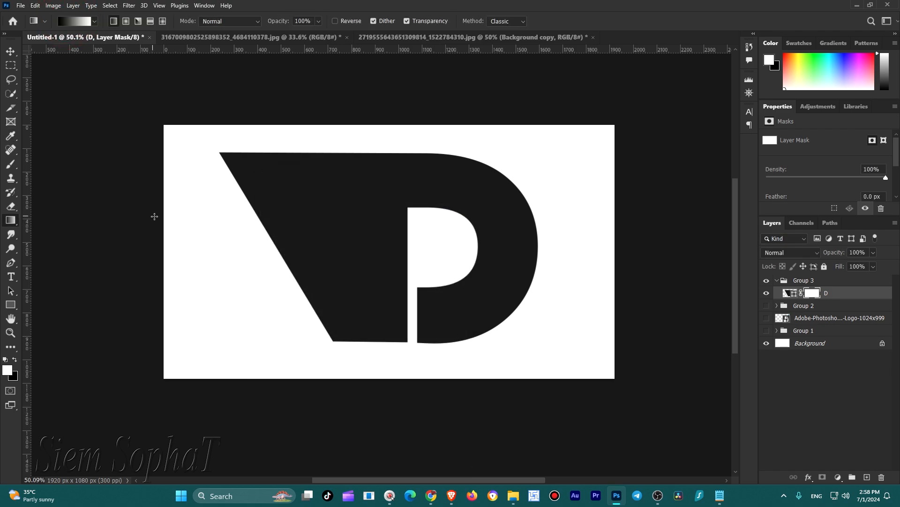
drag(235, 240, 521, 249)
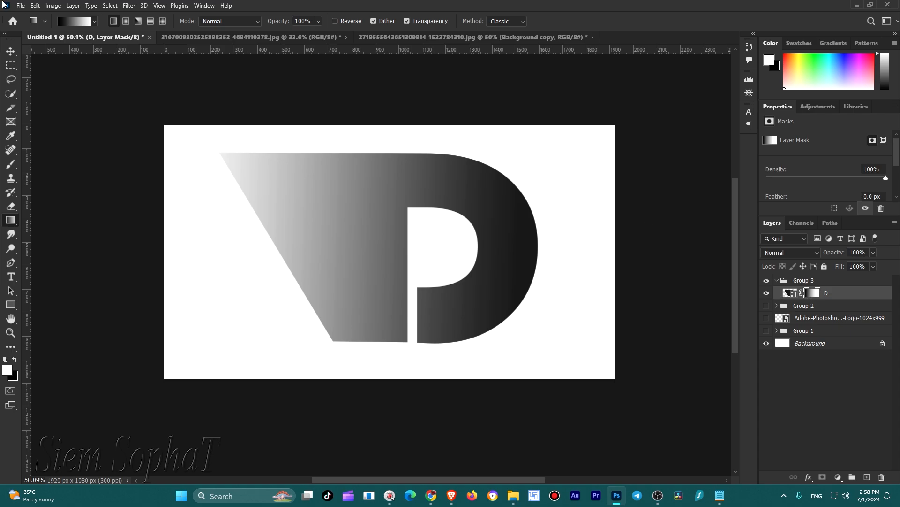
Apply the Mezzotint filter with the Long Strokes type to the D layer's mask
click(127, 7)
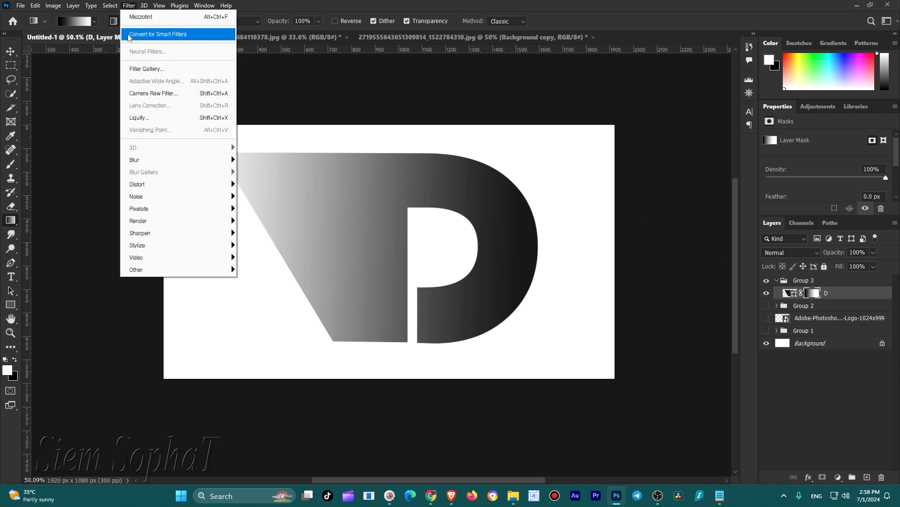
mouse_move(182, 212)
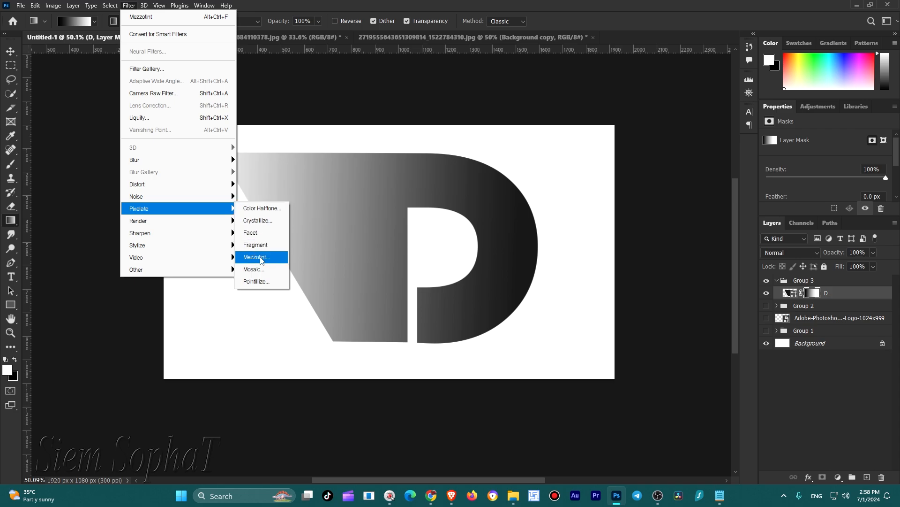
click(254, 257)
click(412, 260)
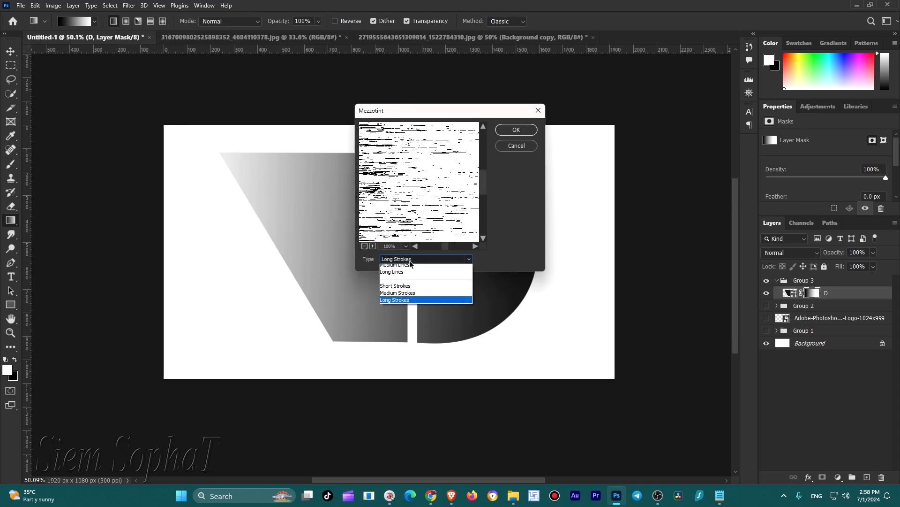
click(420, 345)
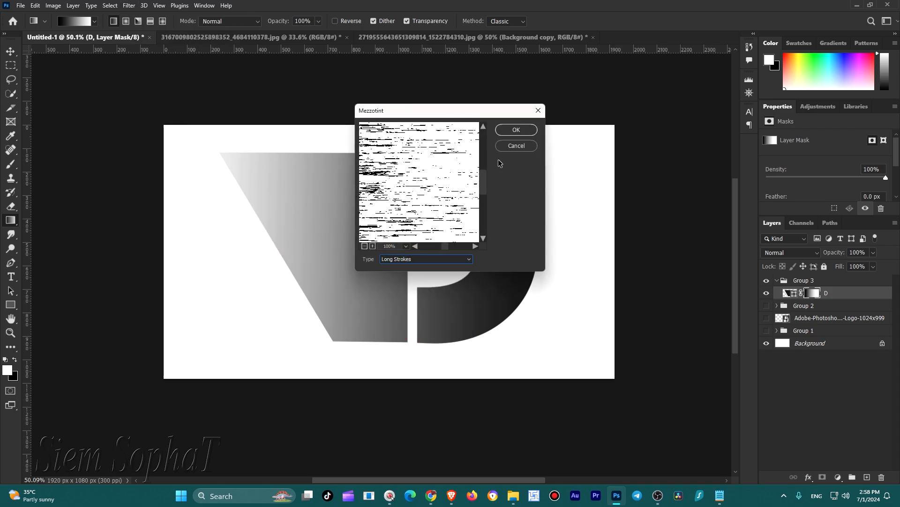
click(516, 129)
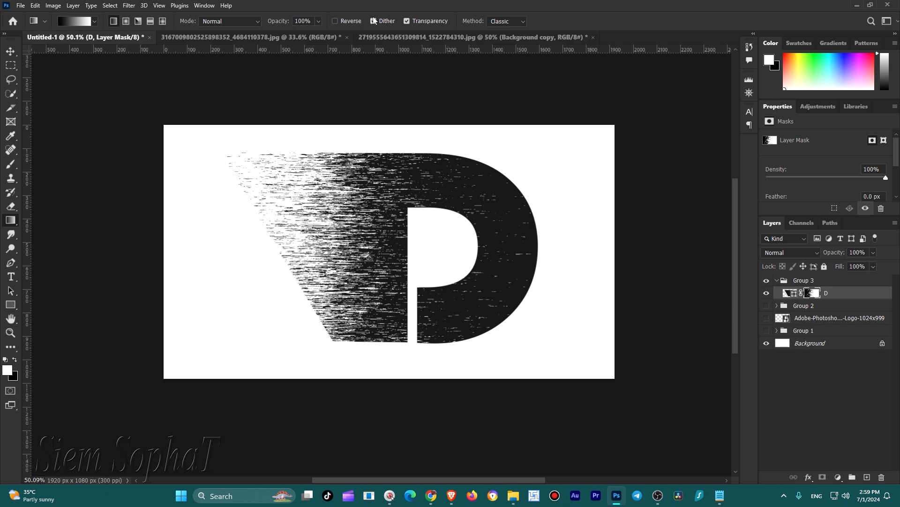
click(469, 35)
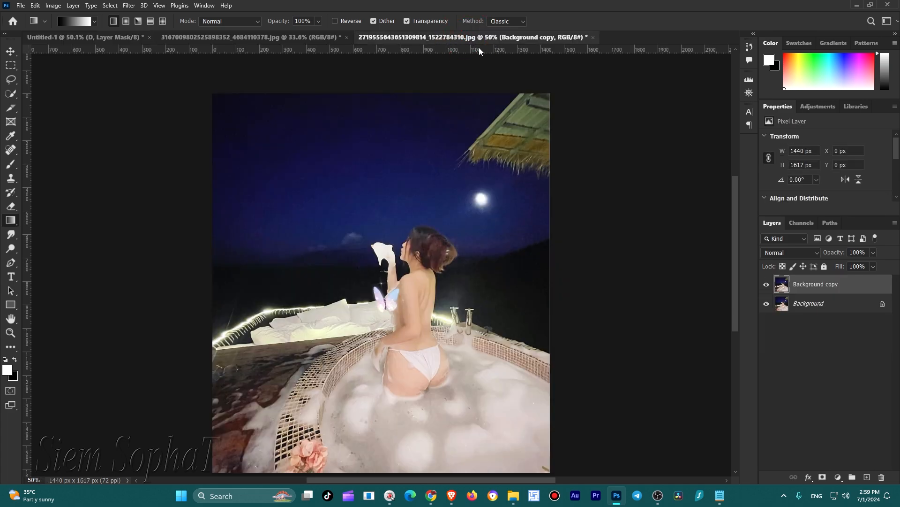
key(v)
drag(439, 276, 143, 37)
drag(428, 210, 470, 236)
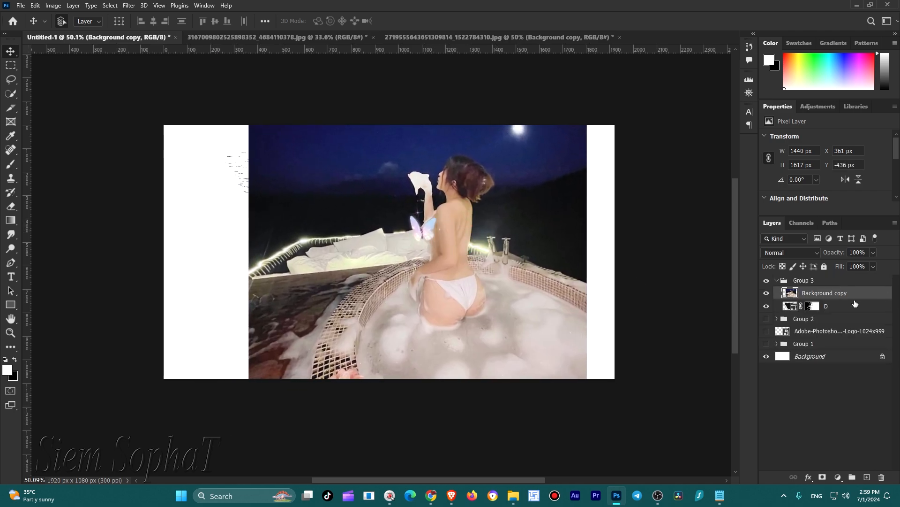
key(ctrl+alt+g)
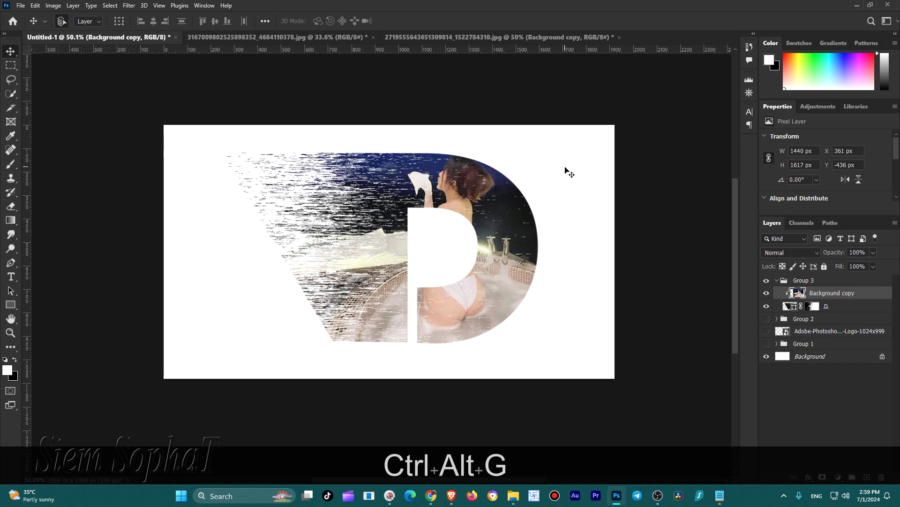
Scale the clipped photo to about 75% and shift it right so the figure sits in the D's curved side
key(v)
key(v)
drag(495, 196, 462, 223)
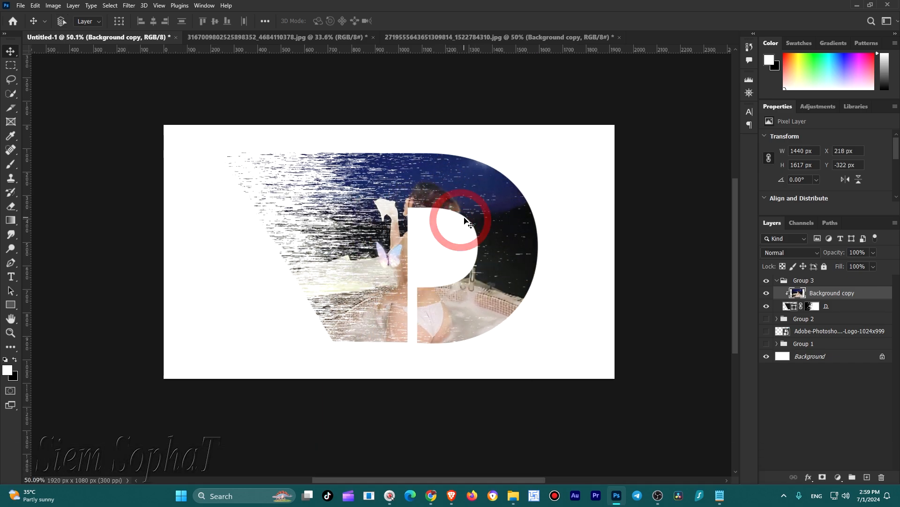
key(ctrl+t)
scroll(575, 183, down, 2)
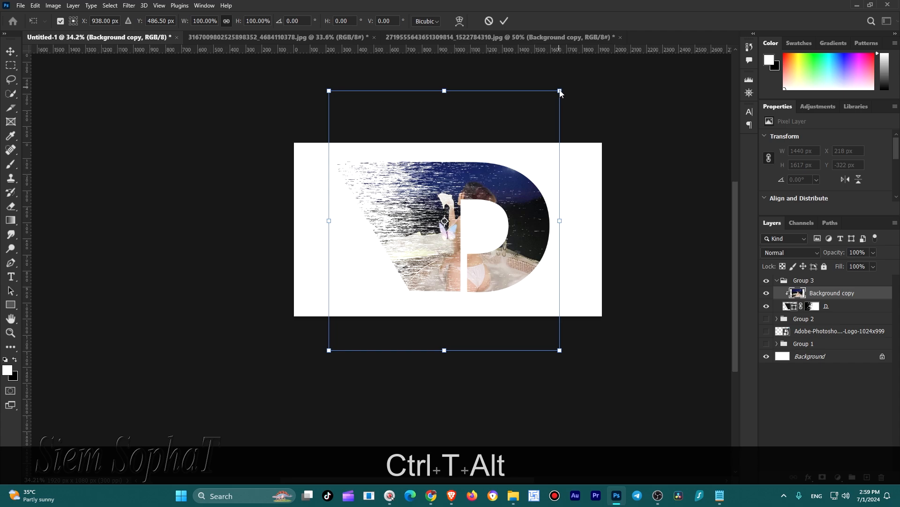
drag(559, 90, 536, 120)
drag(496, 178, 521, 142)
drag(550, 103, 543, 111)
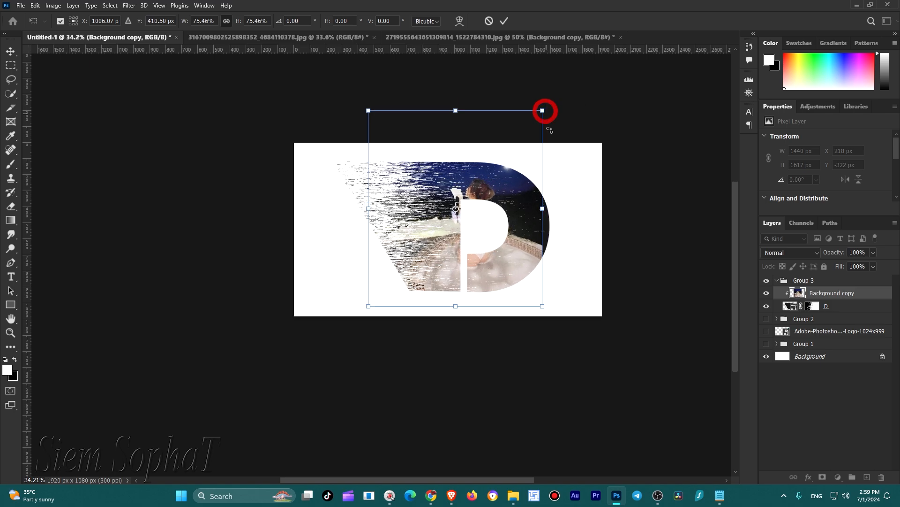
drag(511, 270, 549, 272)
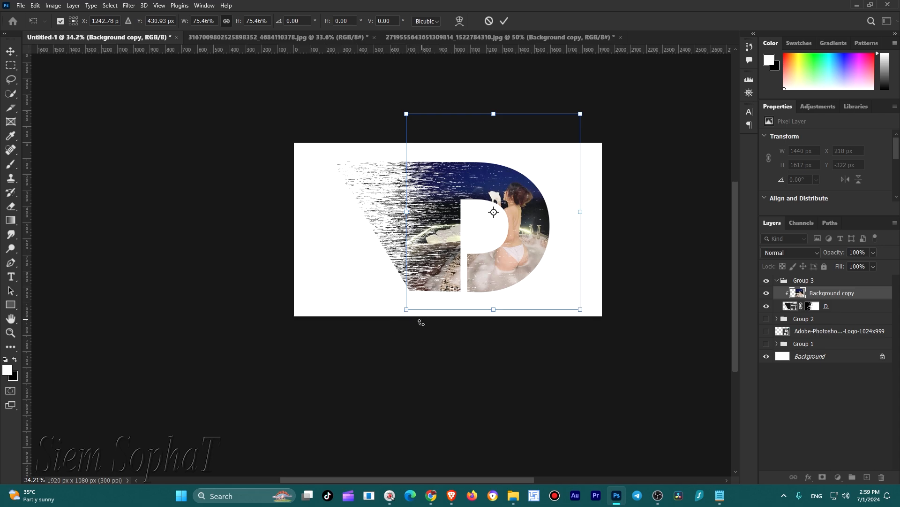
Enlarge the clipped photo to about 99%, place it at about X 390 px, Y -335 px, and apply the transform
drag(408, 311, 369, 345)
drag(581, 113, 601, 91)
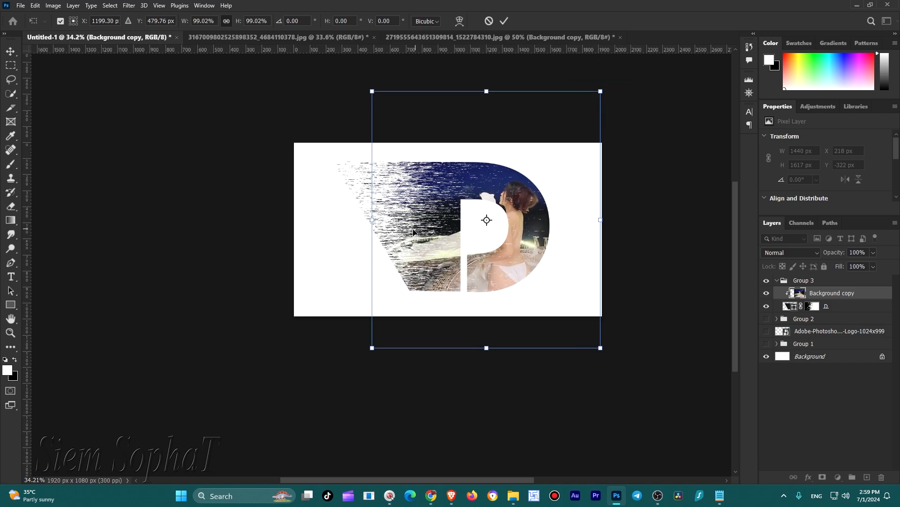
mouse_move(413, 232)
mouse_down()
mouse_move(400, 229)
mouse_move(399, 216)
mouse_move(362, 227)
mouse_move(399, 227)
mouse_up()
key(Return)
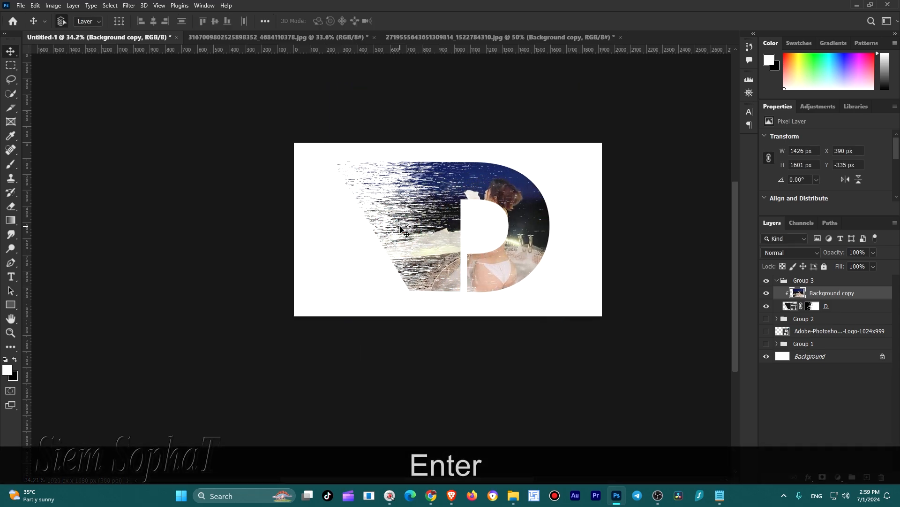
key(alt)
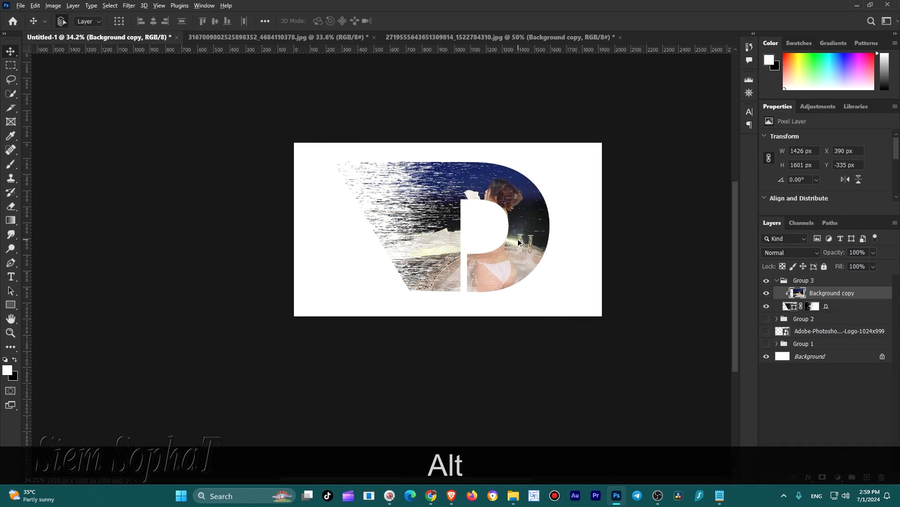